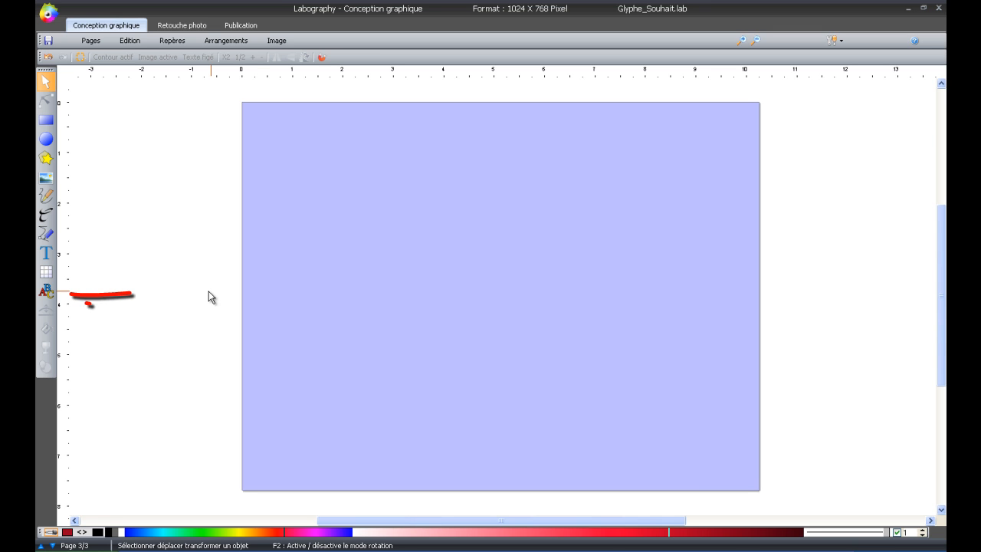
- Add the glyph text "Labography" as one grouped object, enlarged to nearly the page width and placed slightly below the page centre
click(46, 291)
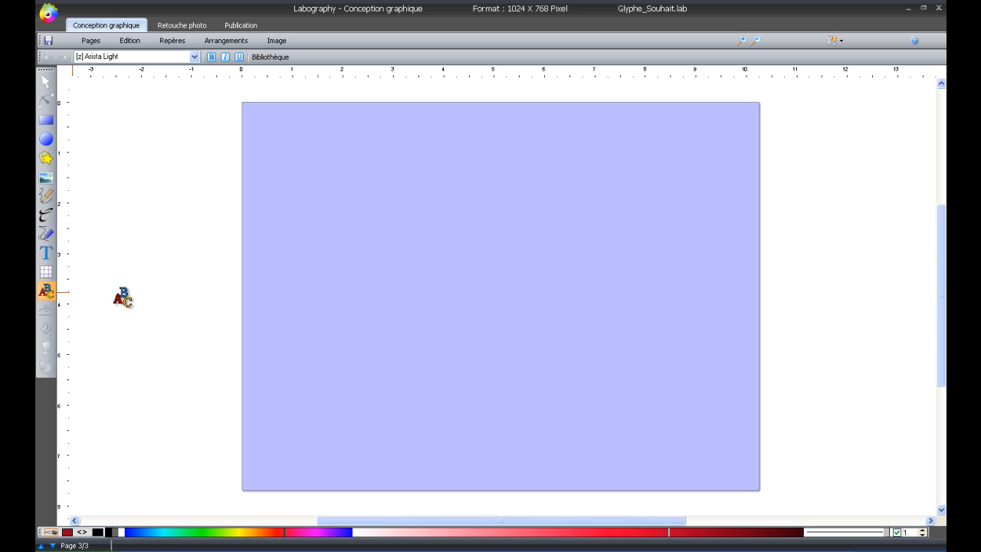
text(Lab)
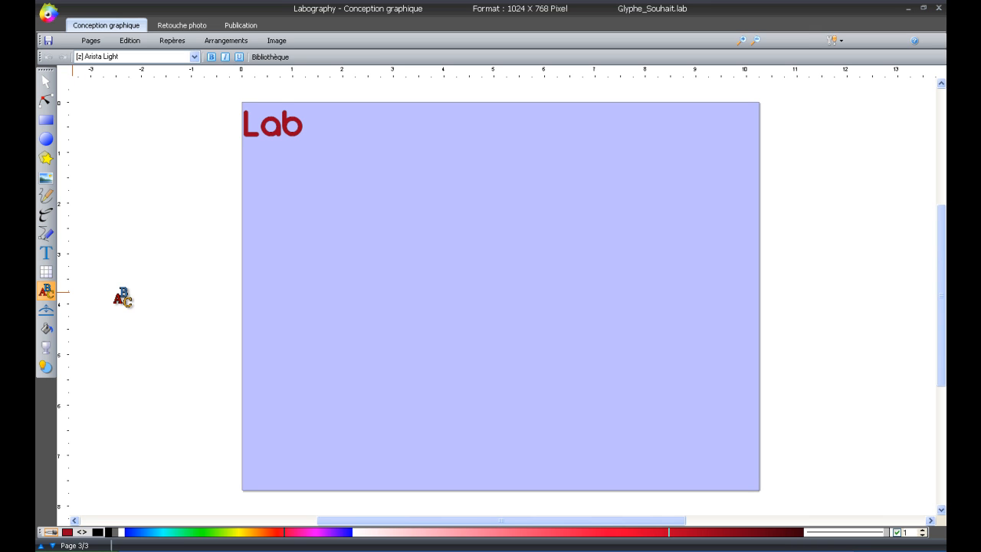
text(ography)
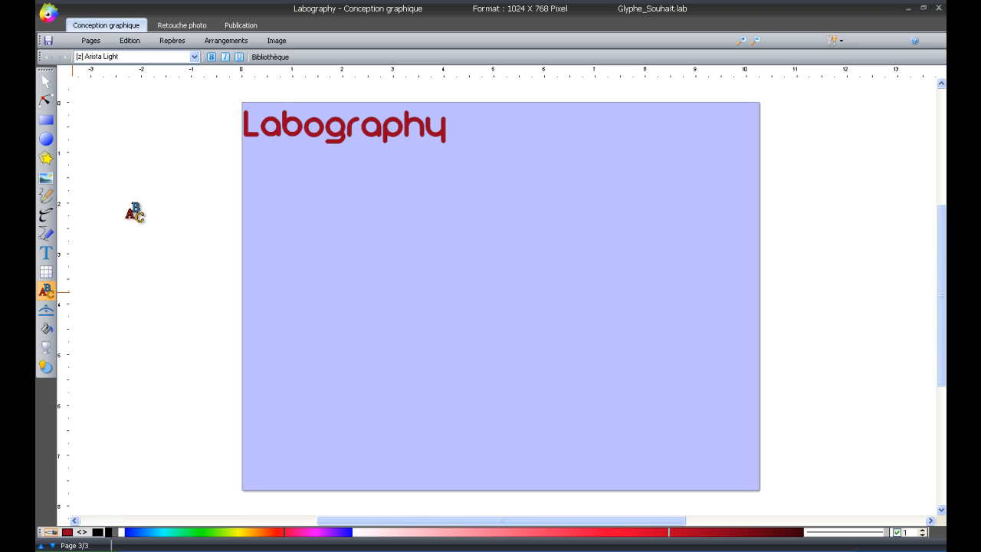
click(45, 83)
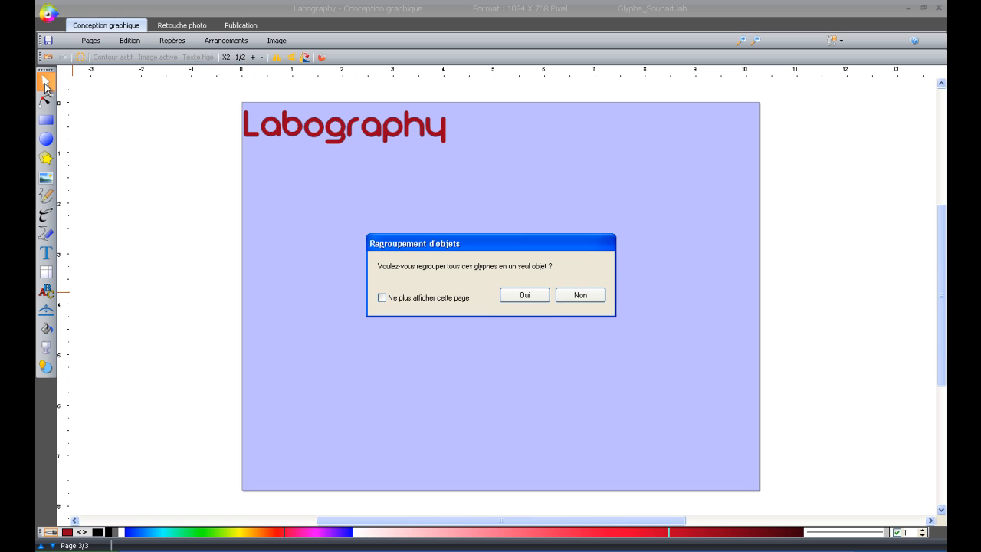
click(524, 295)
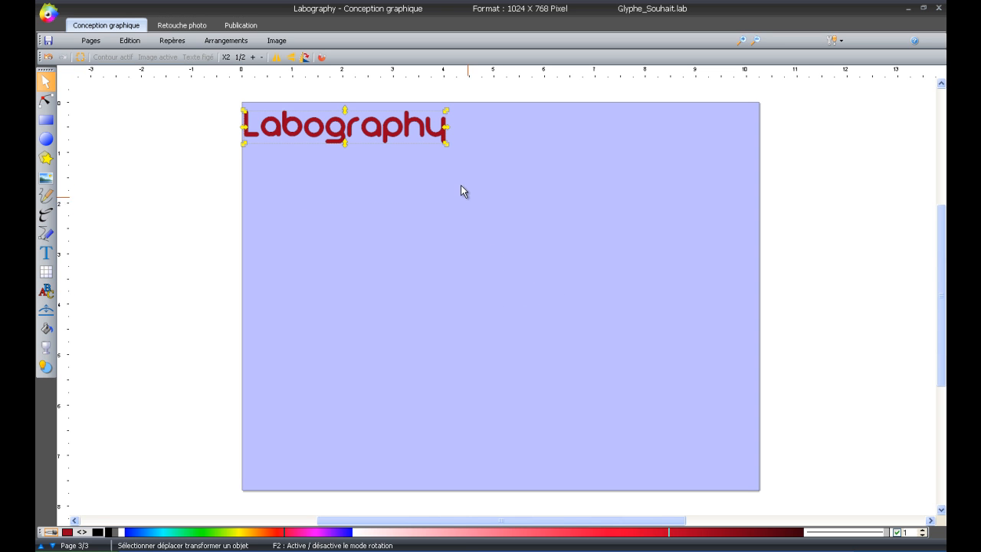
drag(446, 148, 513, 200)
drag(539, 157, 562, 350)
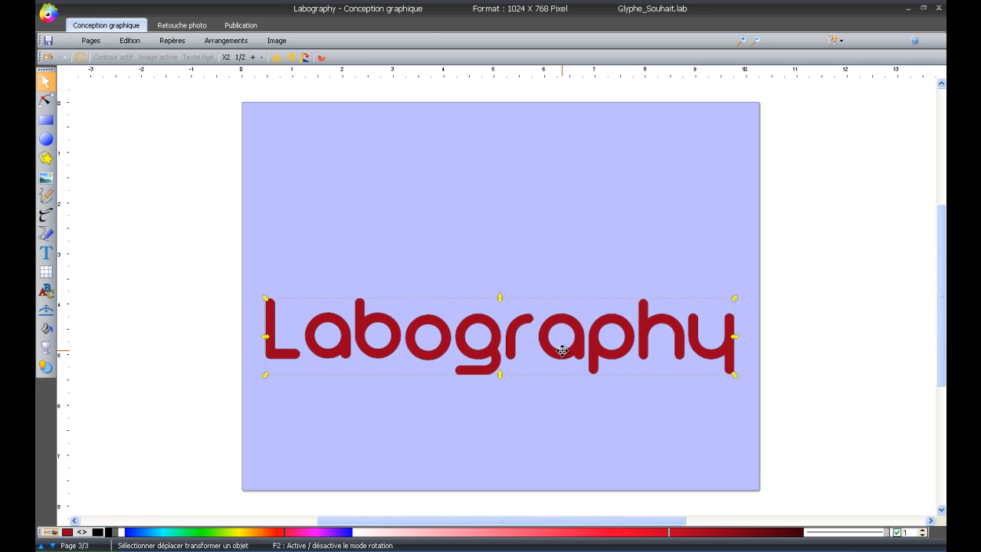
- Duplicate the word "Labography" by copy and paste, and place the copy directly above the original
right_click(562, 350)
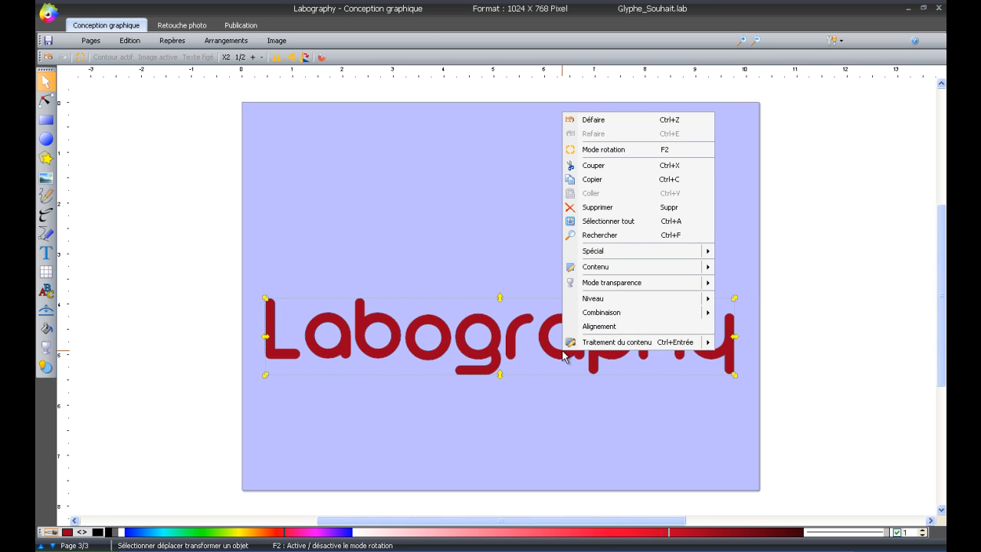
click(644, 182)
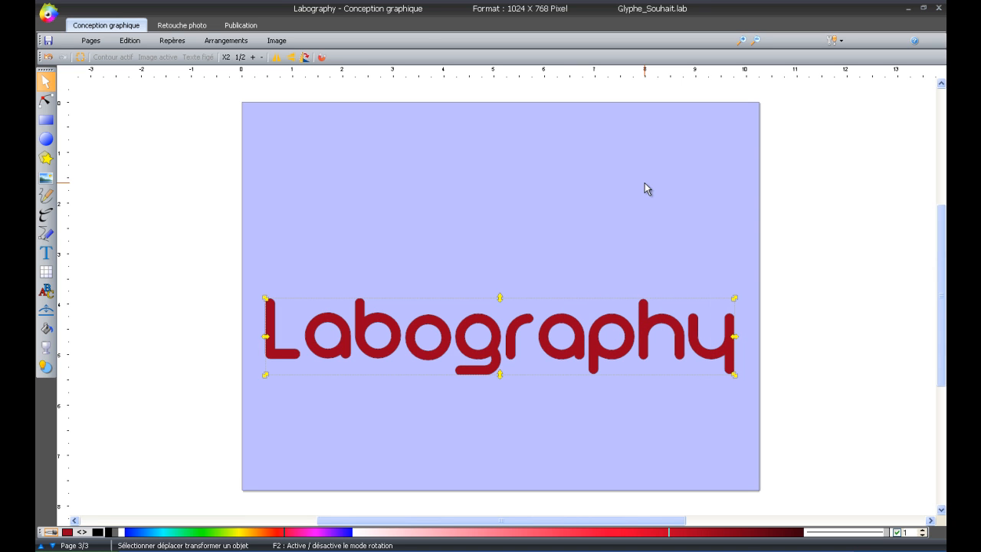
right_click(607, 318)
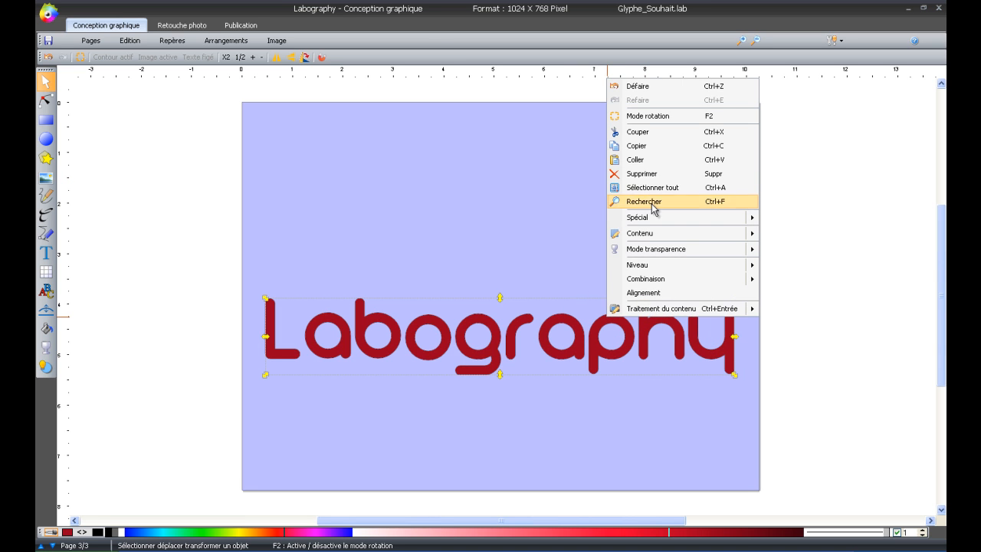
click(685, 161)
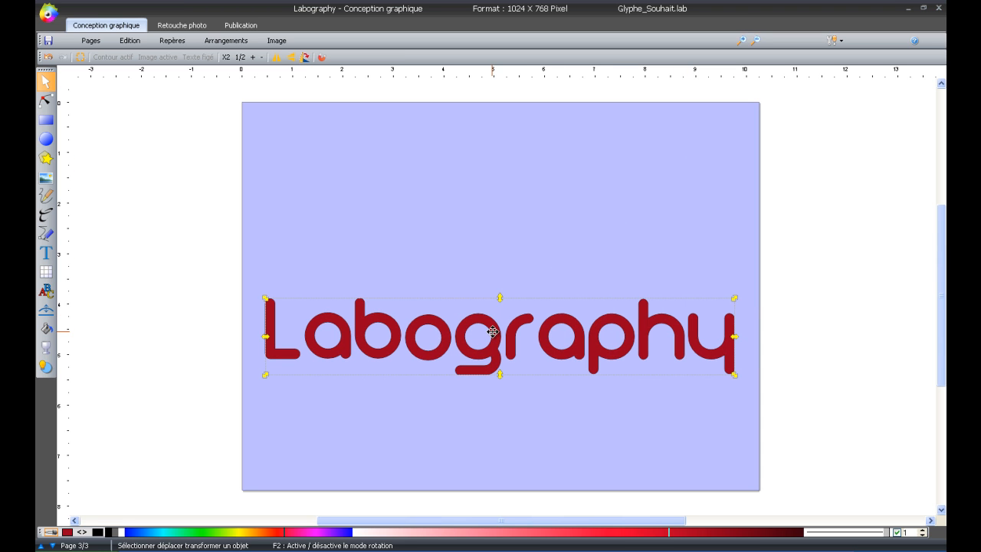
drag(492, 331, 492, 224)
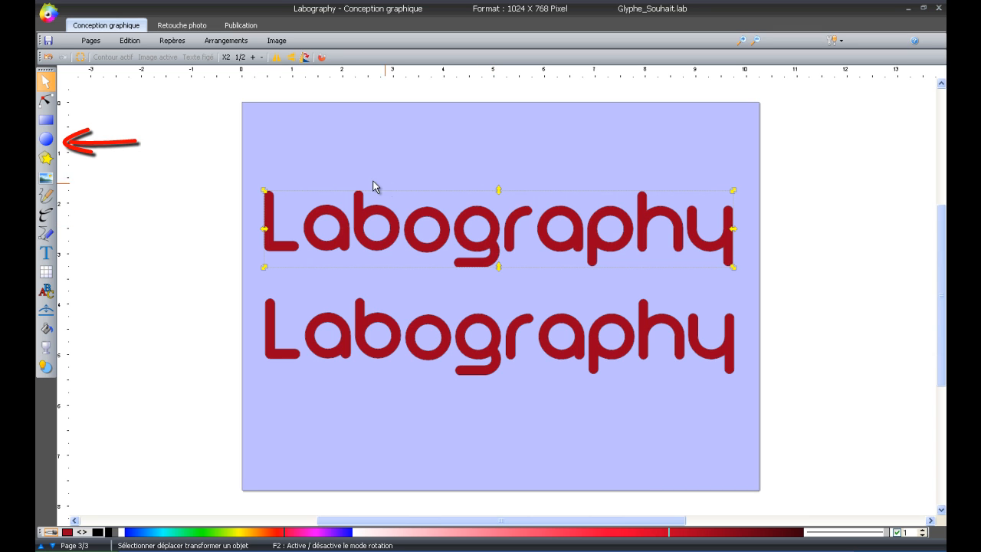
- Draw a wide ellipse covering the upper part of the upper word and combine the two shapes with Intersection
click(46, 139)
drag(209, 112, 785, 241)
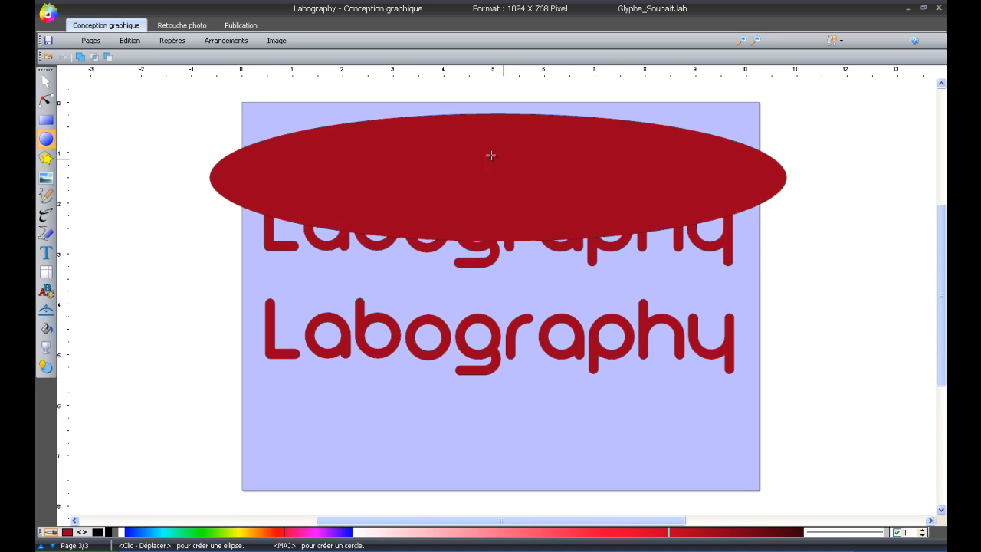
click(45, 81)
drag(161, 102, 828, 285)
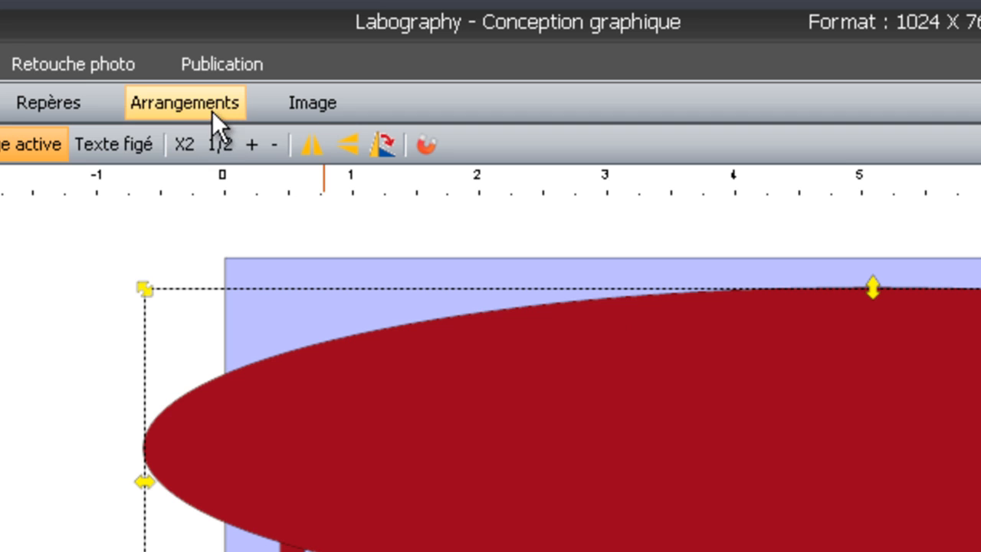
click(211, 110)
mouse_move(245, 173)
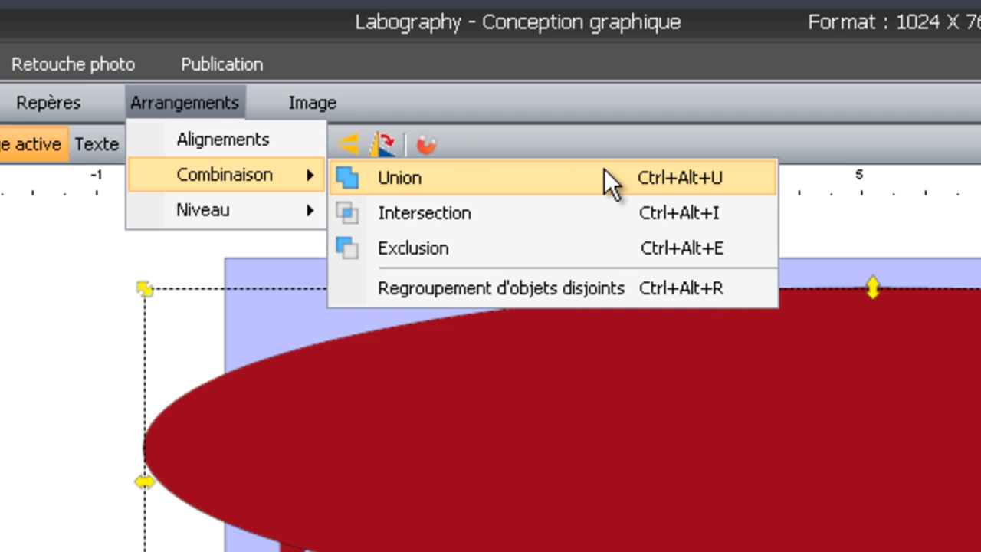
click(604, 213)
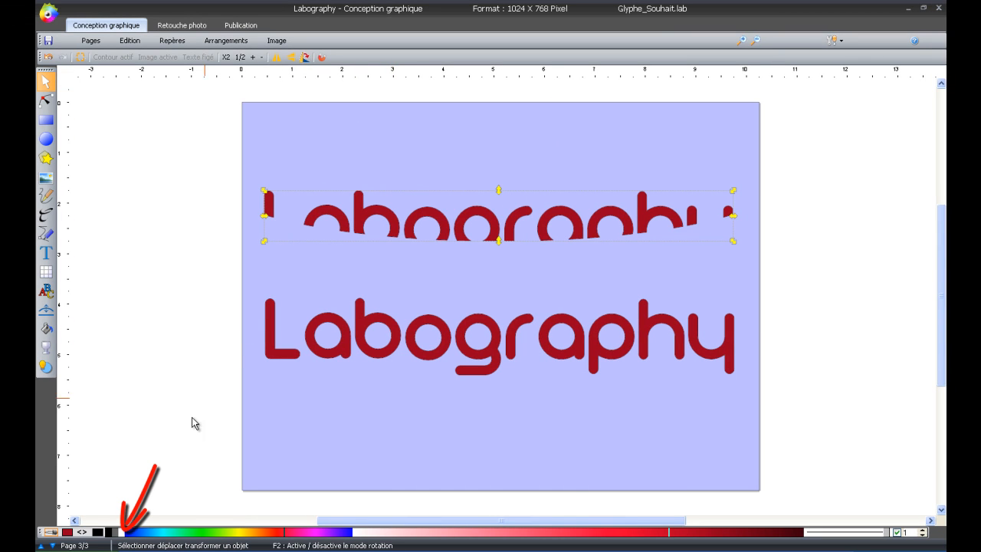
- Colour the clipped lettering white and align it over the upper part of the original word
click(123, 532)
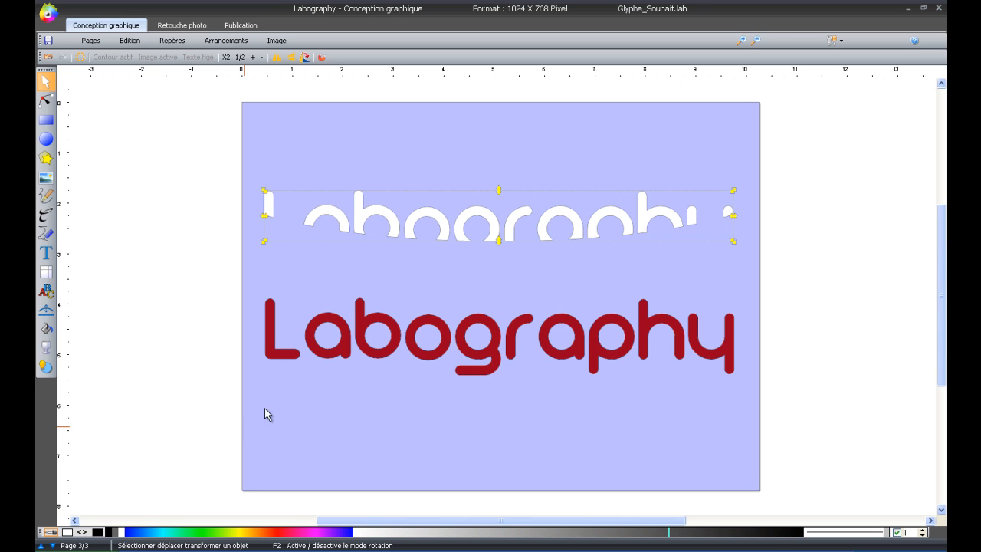
drag(462, 237, 466, 345)
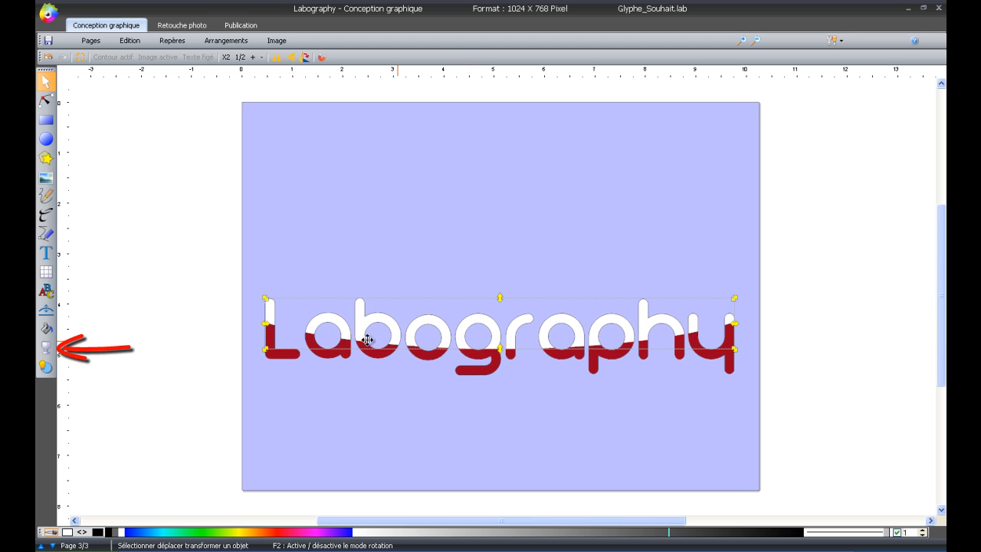
- Apply a Linéaire transparency to the white lettering, running vertically from just above the letters down to its lower edge
click(46, 347)
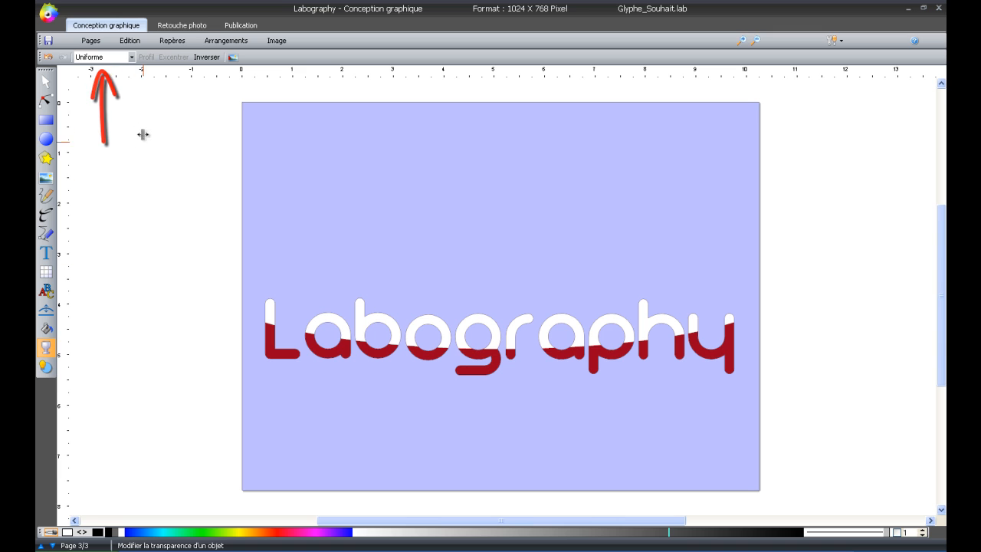
click(132, 56)
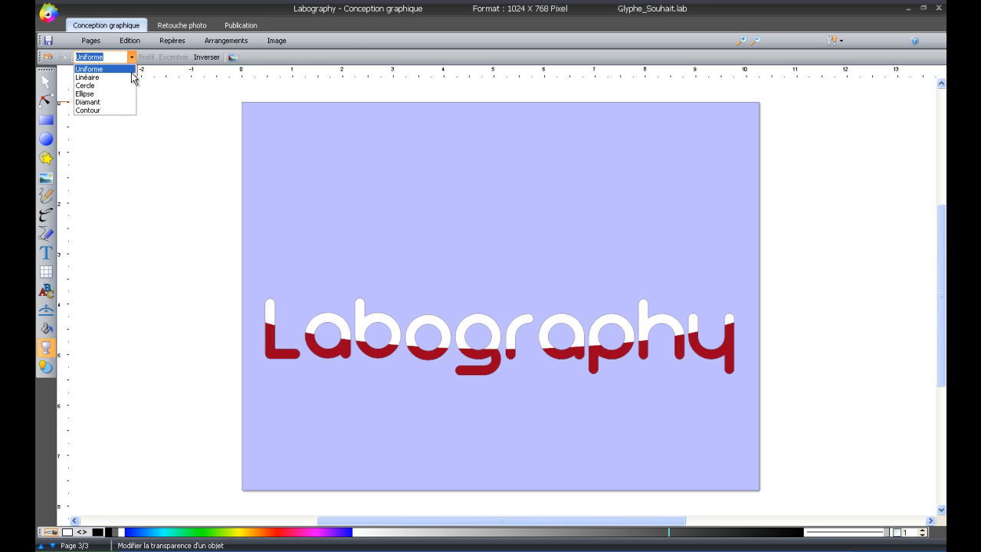
click(127, 77)
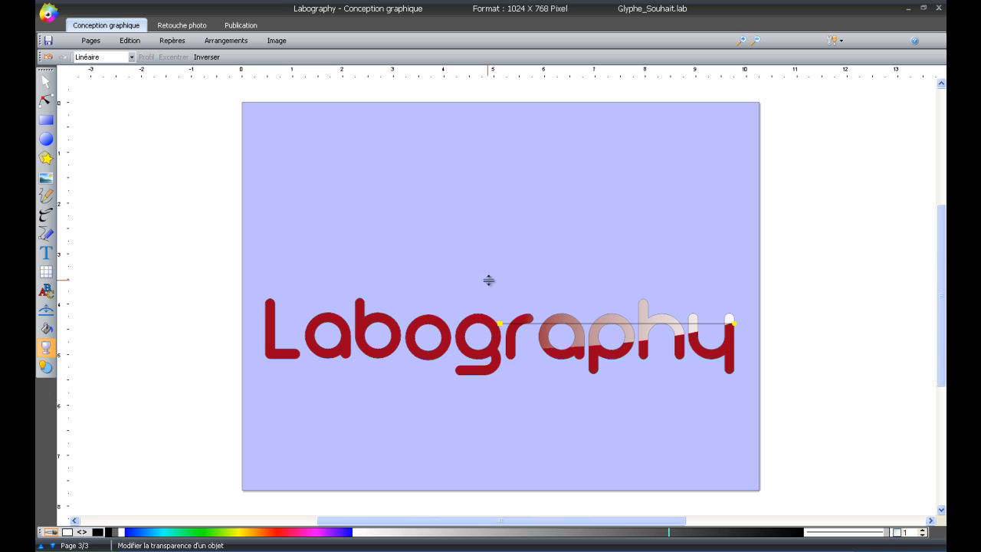
drag(497, 281, 500, 356)
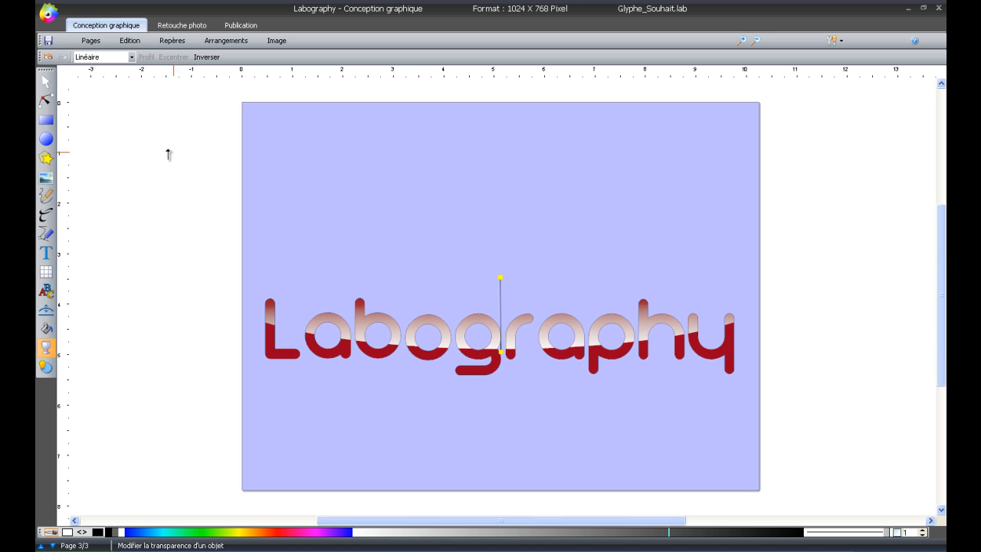
- Select the white lettering together with the red word and shrink them proportionally to about half their width
click(46, 82)
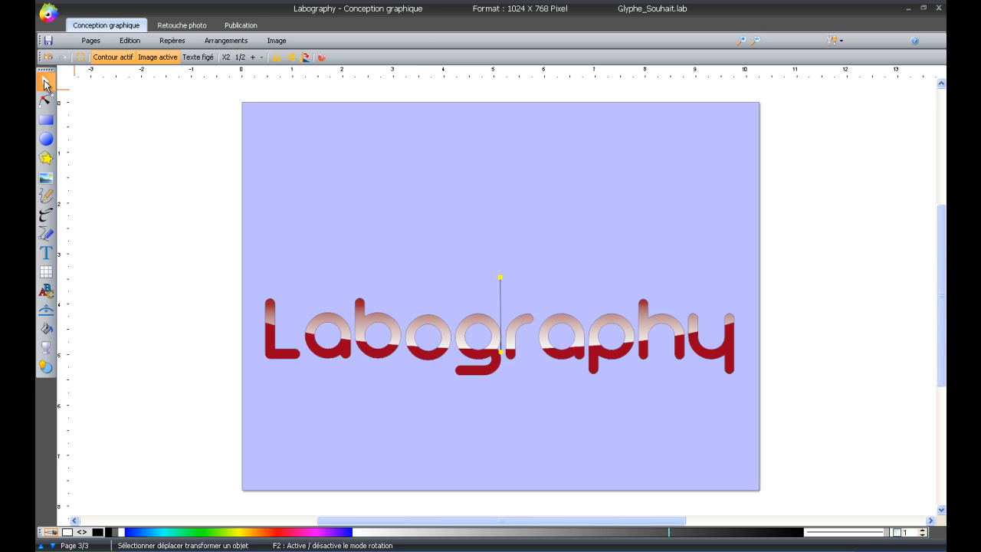
drag(188, 250, 801, 419)
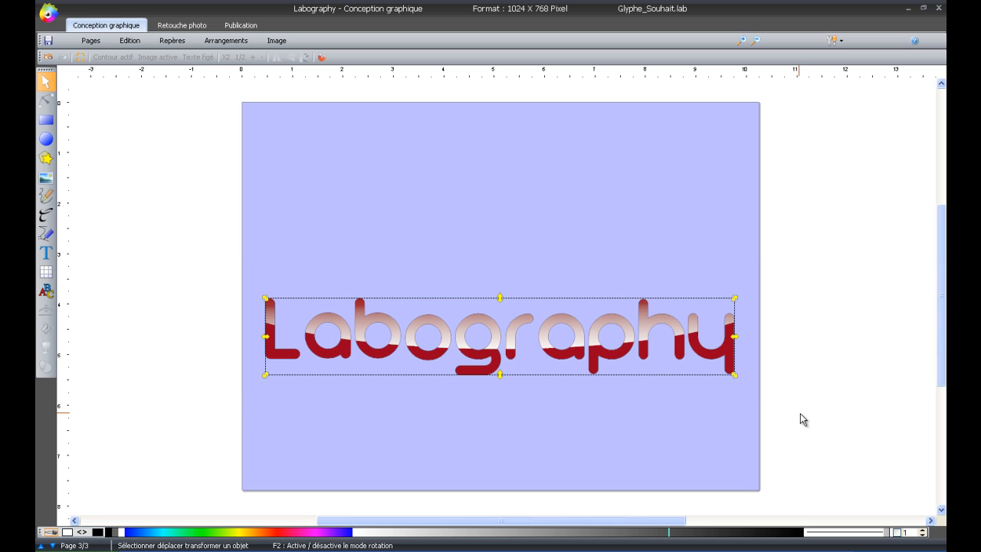
mouse_move(733, 377)
mouse_down()
mouse_move(612, 345)
mouse_move(485, 330)
mouse_move(499, 390)
mouse_move(490, 378)
mouse_up()
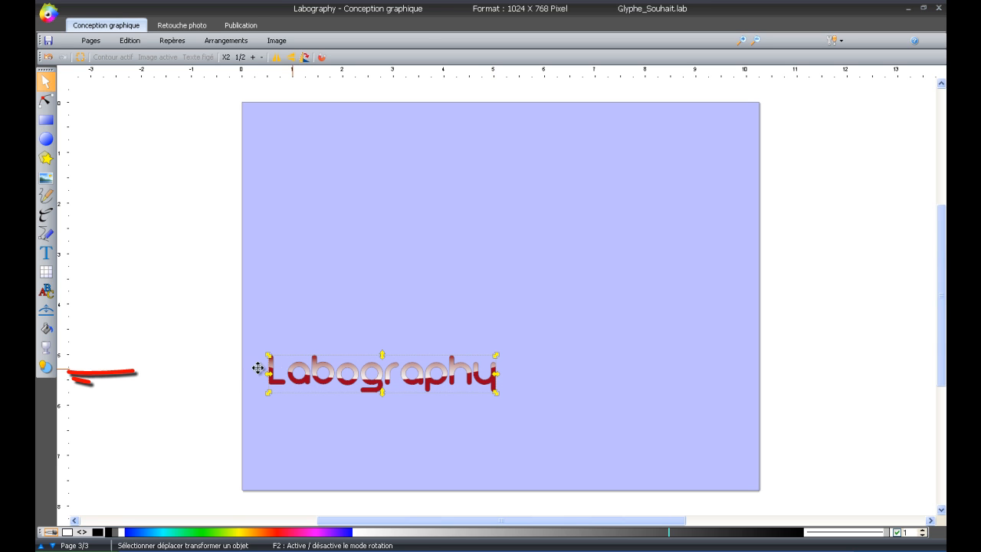
- Add a shadow of the second type to the reduced word, cast with a very small offset
click(46, 366)
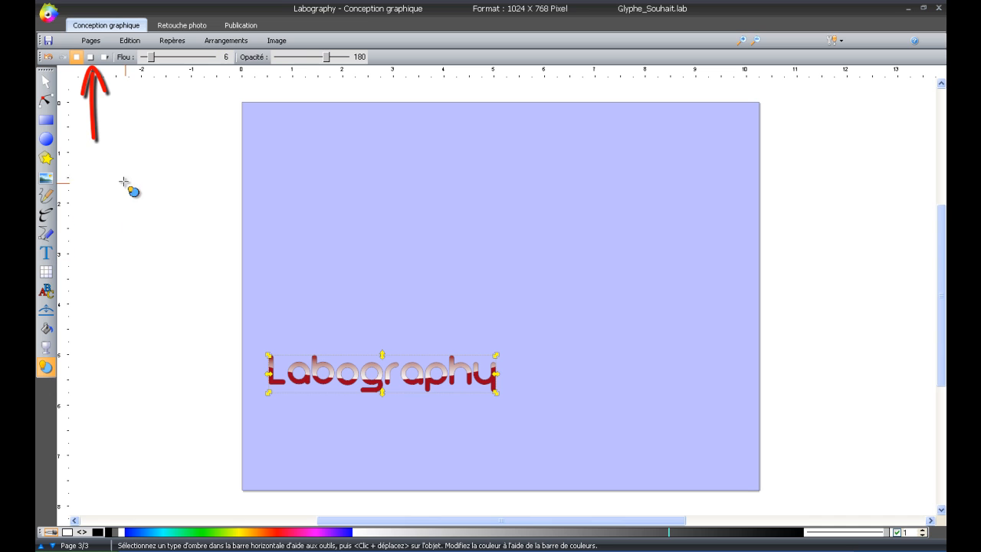
click(90, 57)
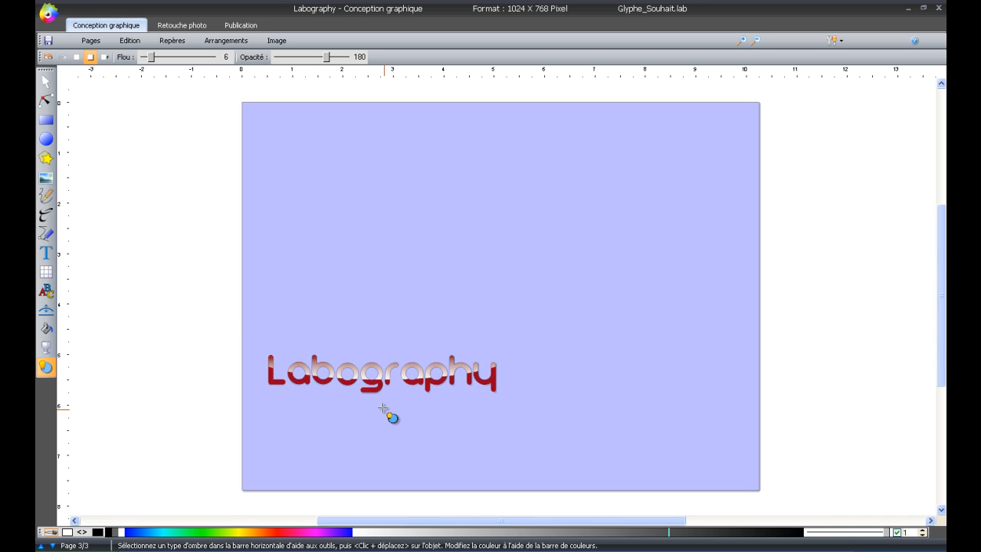
mouse_move(376, 403)
mouse_down()
mouse_move(371, 392)
mouse_move(380, 405)
mouse_up()
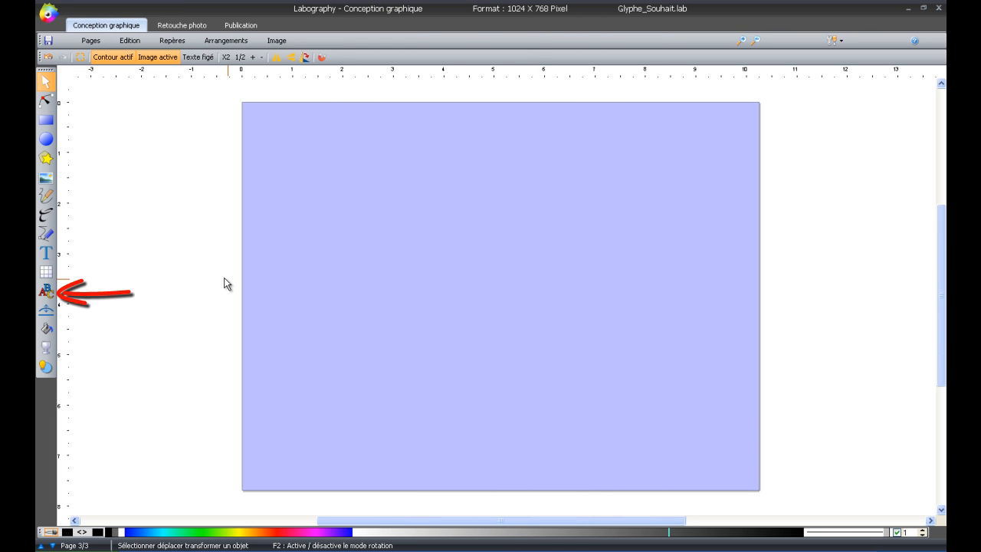
- Insert the rose bouquet glyph (character f) of the SubiktoTwo font from the glyph library onto the empty page
click(51, 291)
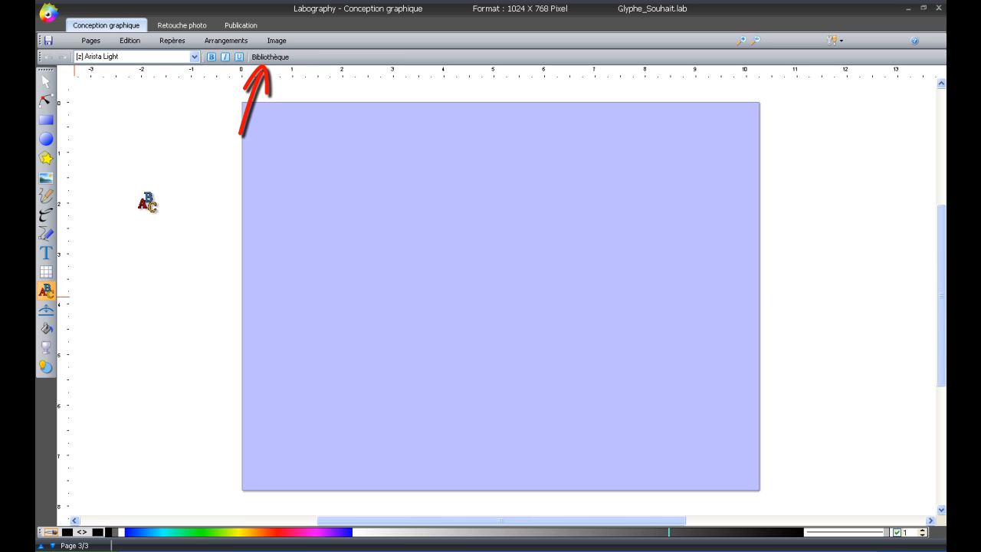
click(265, 58)
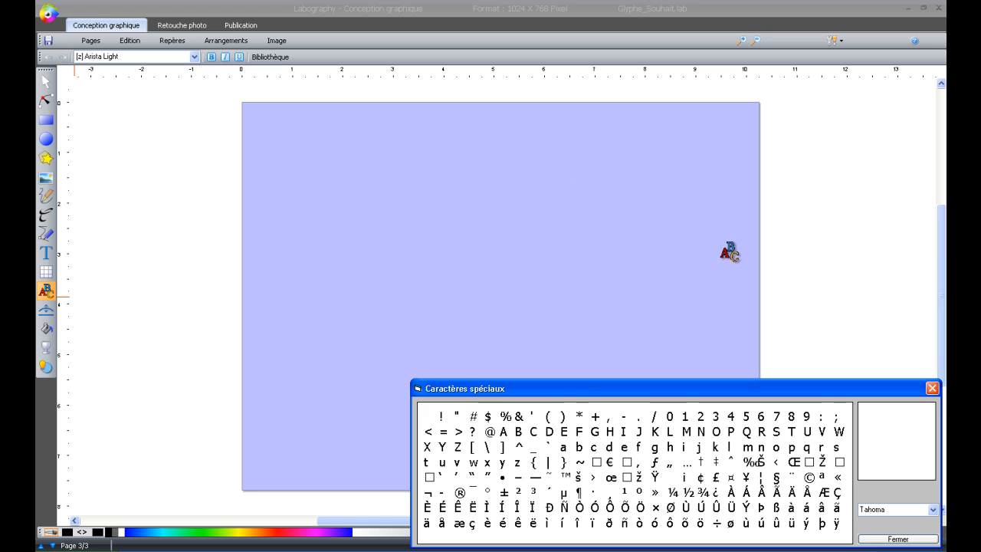
click(933, 510)
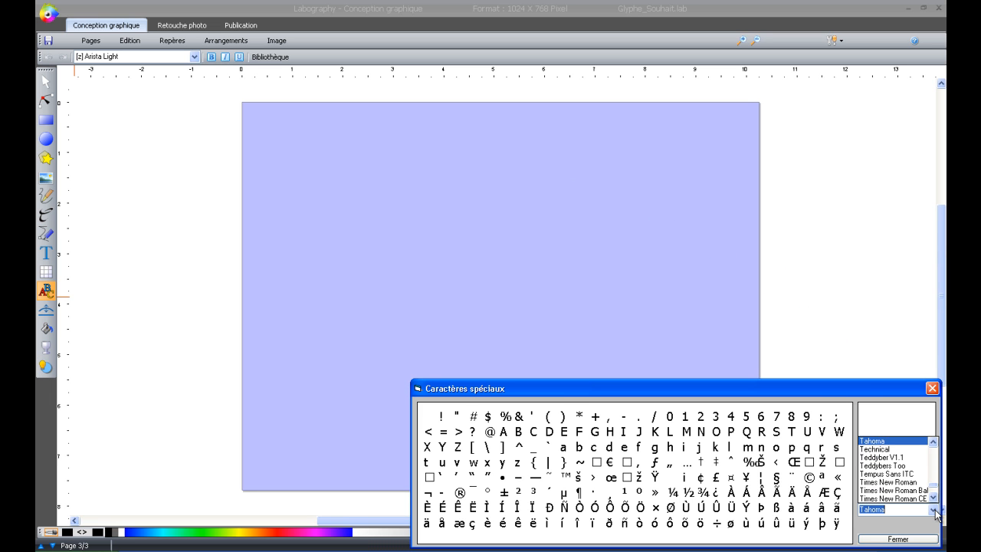
scroll(936, 514, up, 1)
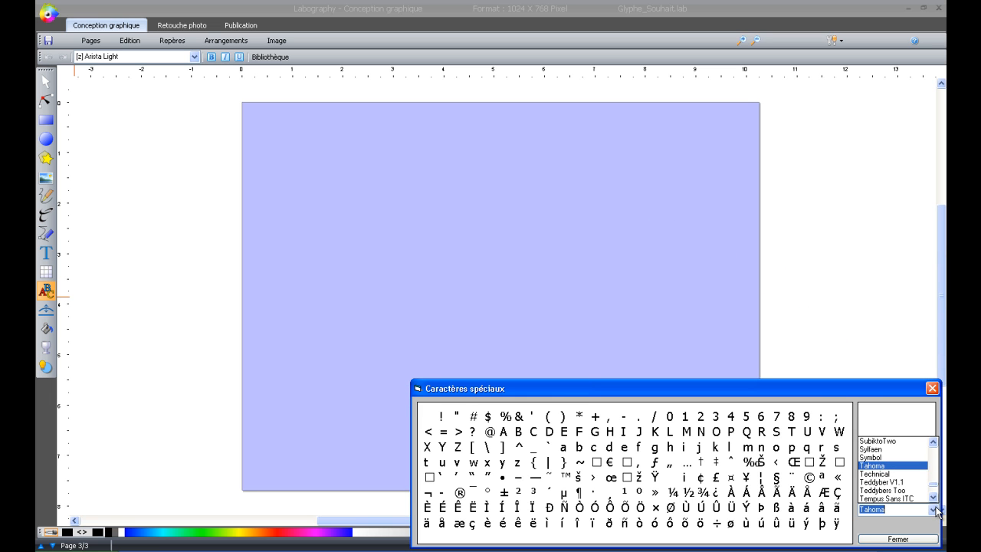
click(916, 441)
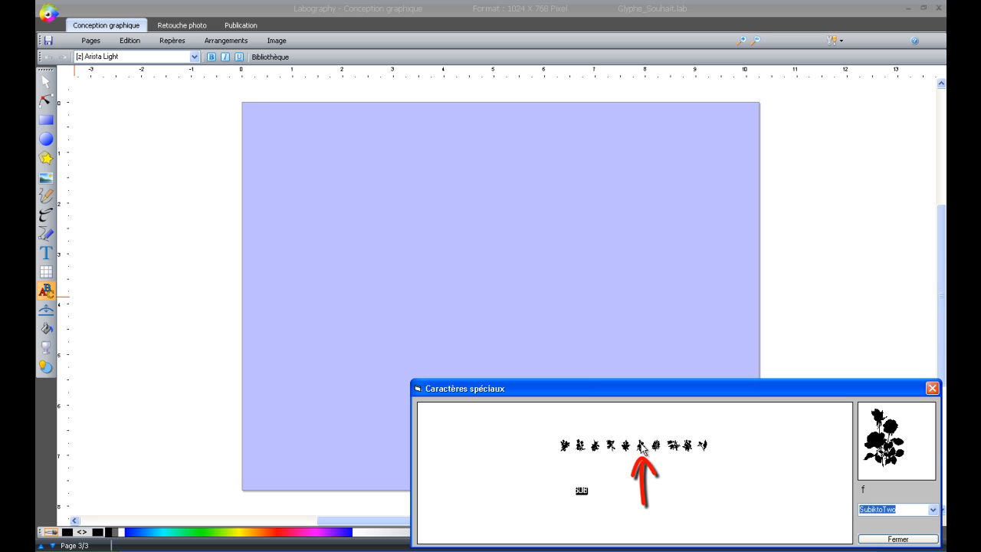
double_click(642, 446)
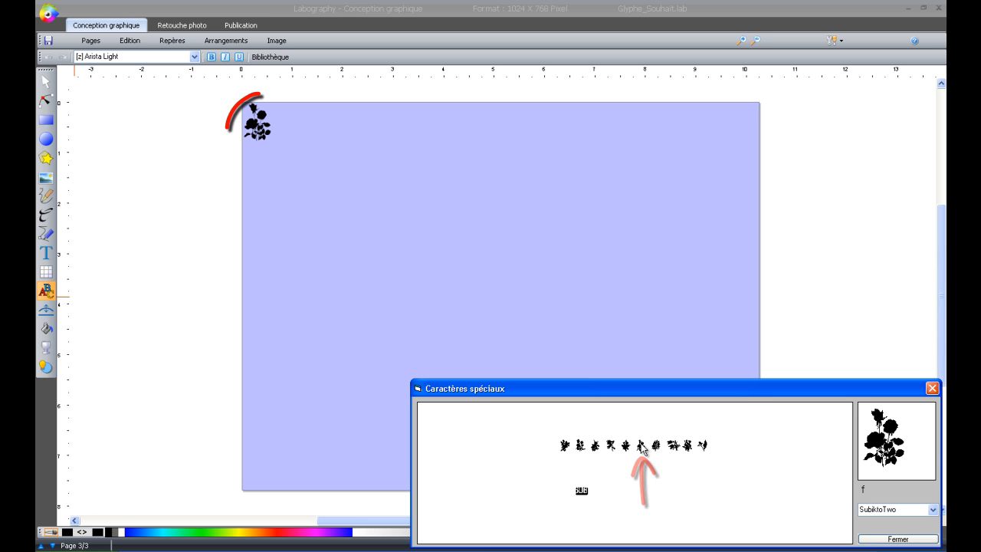
click(884, 539)
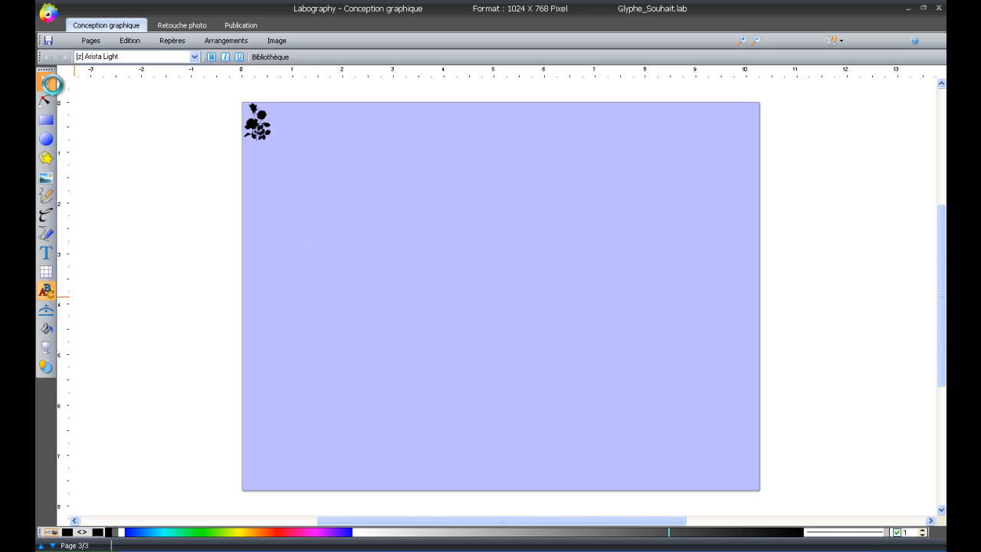
- Enlarge the rose glyph proportionally until it fills the full page height
click(45, 81)
drag(270, 143, 528, 466)
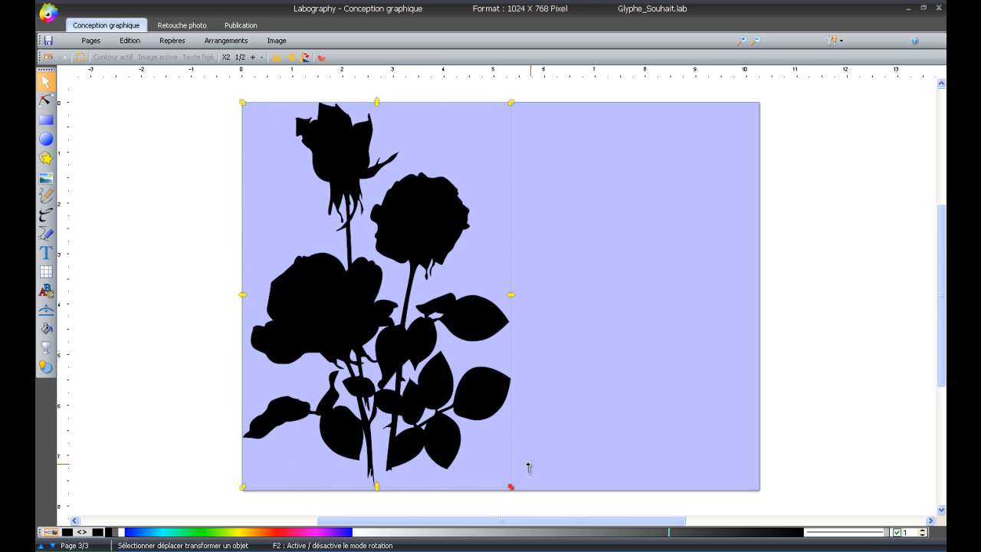
- Move the black rose glyph to the middle of the page and open it for photo retouching with the paint-mixing palette displayed
drag(420, 343, 534, 348)
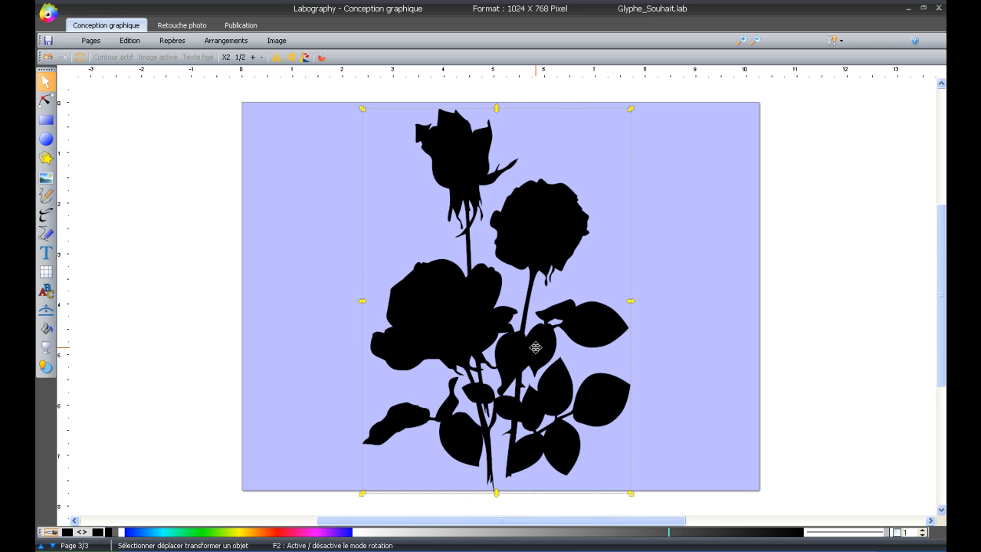
click(182, 25)
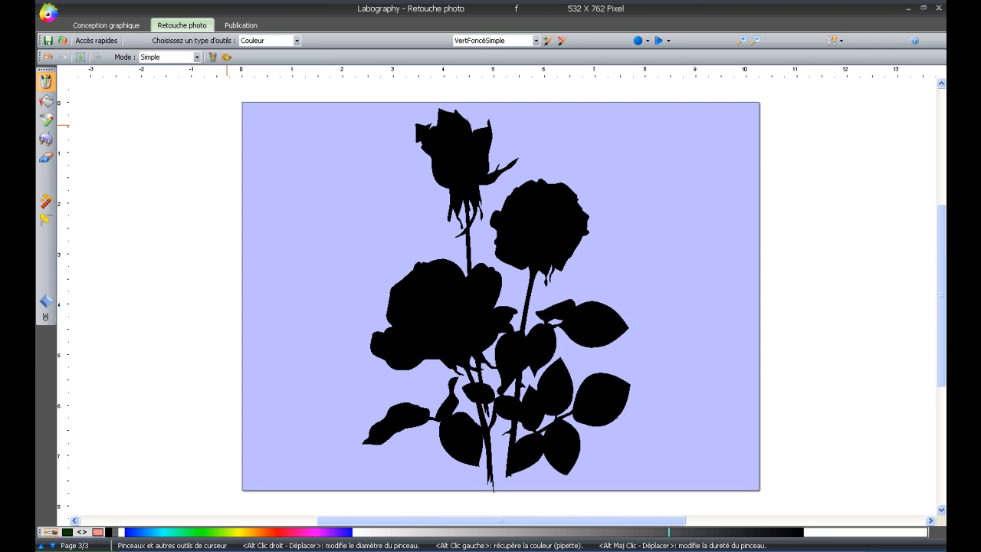
click(232, 58)
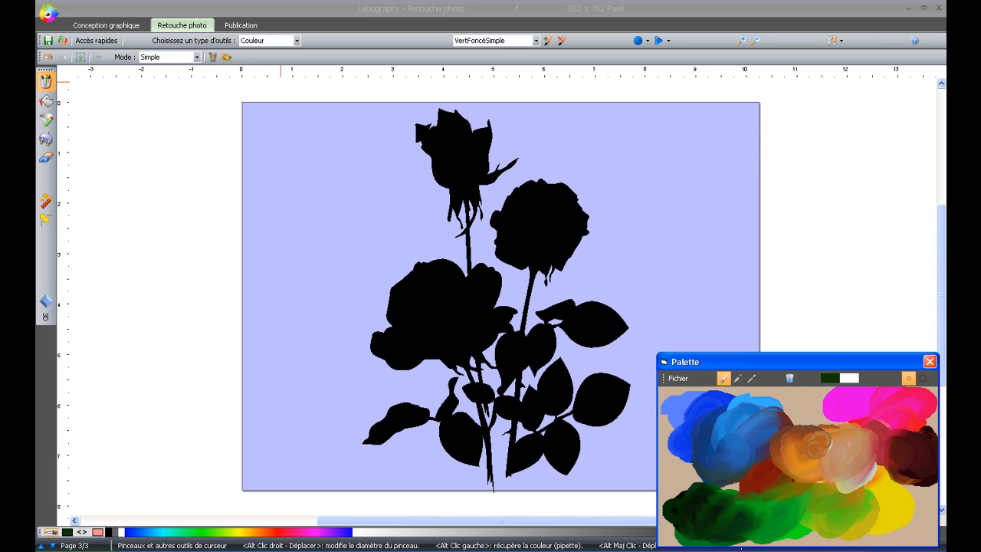
- Set the palette to colour sampling, pick a dark green and paint the leaves with it as a base coat
click(754, 378)
click(753, 403)
drag(754, 403, 750, 459)
drag(737, 518, 737, 523)
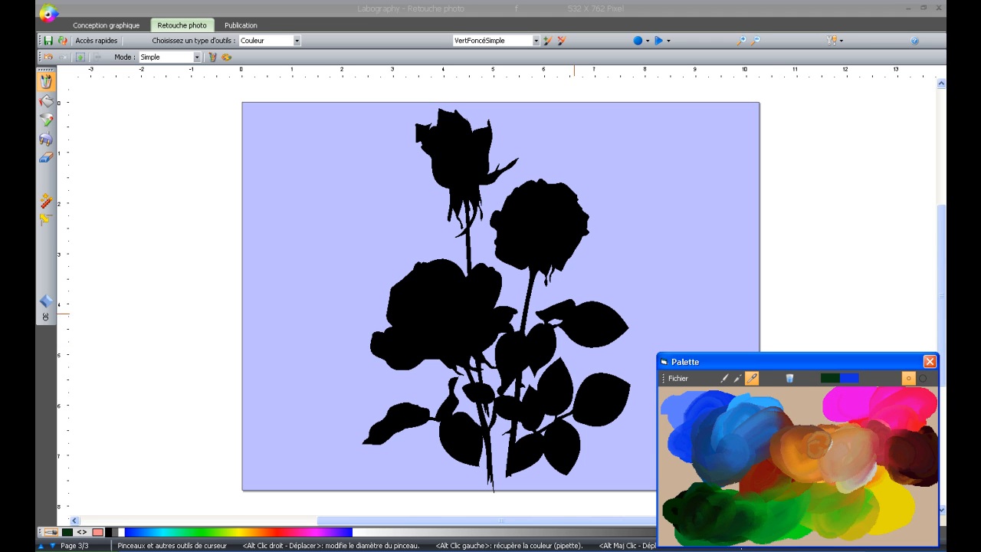
mouse_move(569, 315)
mouse_down()
mouse_move(551, 414)
mouse_move(651, 418)
mouse_move(678, 314)
mouse_up()
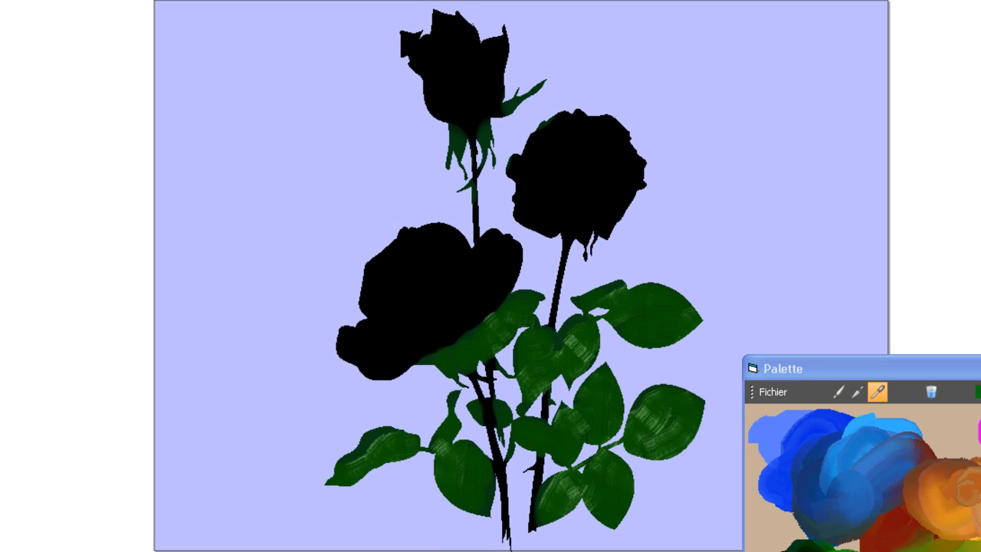
- Brush a lighter green over the large leaves beside the stems to give them highlights
mouse_move(622, 447)
mouse_down()
mouse_move(643, 430)
mouse_move(659, 449)
mouse_move(701, 398)
mouse_up()
mouse_move(693, 452)
mouse_down()
mouse_move(635, 412)
mouse_move(680, 399)
mouse_up()
mouse_move(605, 306)
mouse_down()
mouse_move(640, 331)
mouse_move(685, 326)
mouse_move(701, 310)
mouse_up()
drag(643, 318, 689, 295)
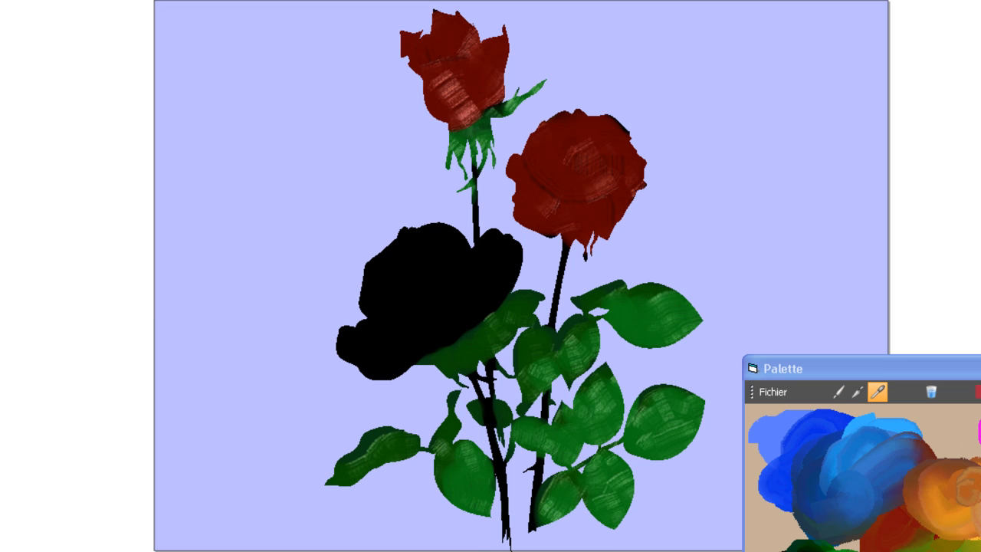
- Cover the large lower rose in dark red and brush lighter crimson over the lower petals of the round upper rose
mouse_move(459, 234)
mouse_down()
mouse_move(390, 261)
mouse_move(380, 321)
mouse_move(357, 348)
mouse_move(375, 291)
mouse_move(376, 360)
mouse_move(475, 298)
mouse_move(491, 253)
mouse_move(429, 283)
mouse_move(402, 276)
mouse_up()
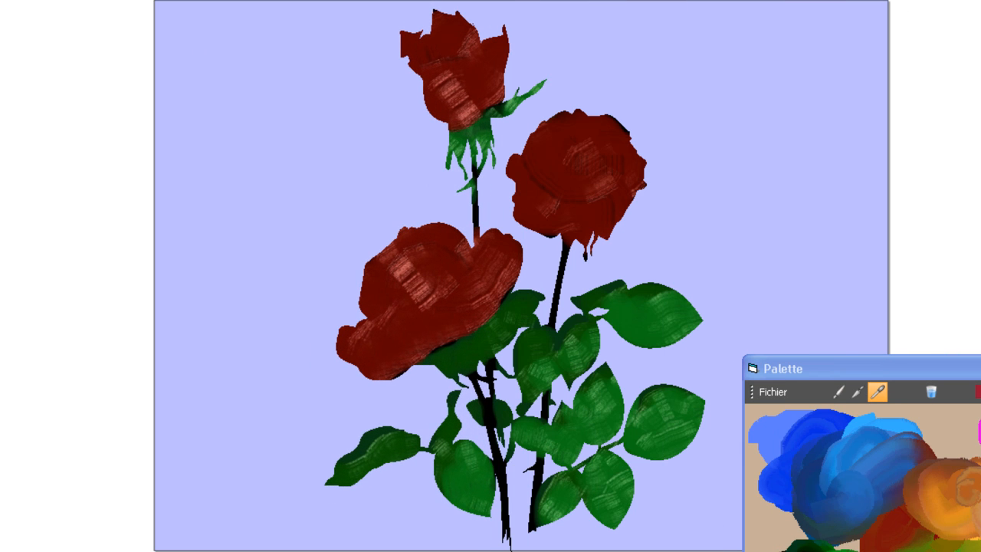
mouse_move(512, 157)
mouse_down()
mouse_move(537, 195)
mouse_move(582, 222)
mouse_move(637, 182)
mouse_up()
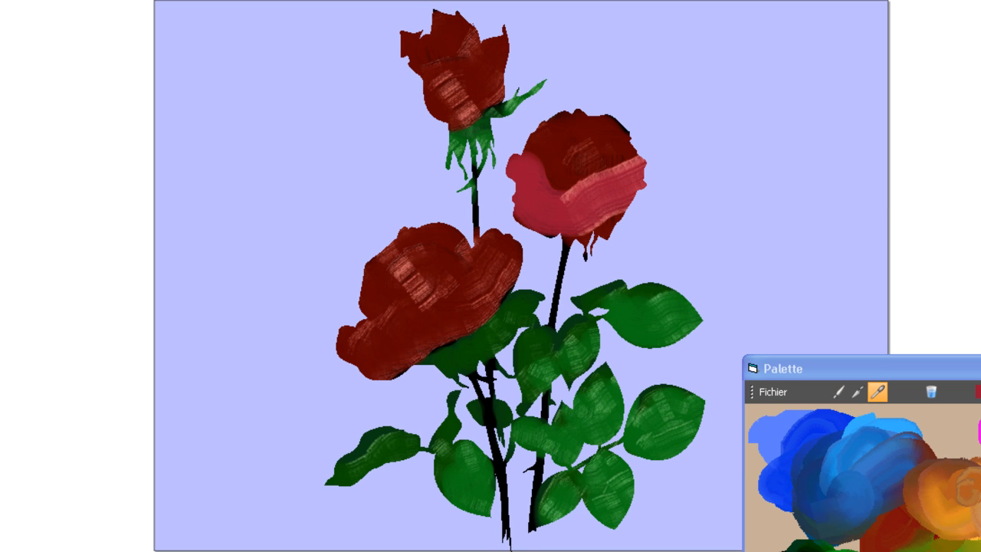
drag(558, 183, 629, 145)
drag(573, 233, 639, 177)
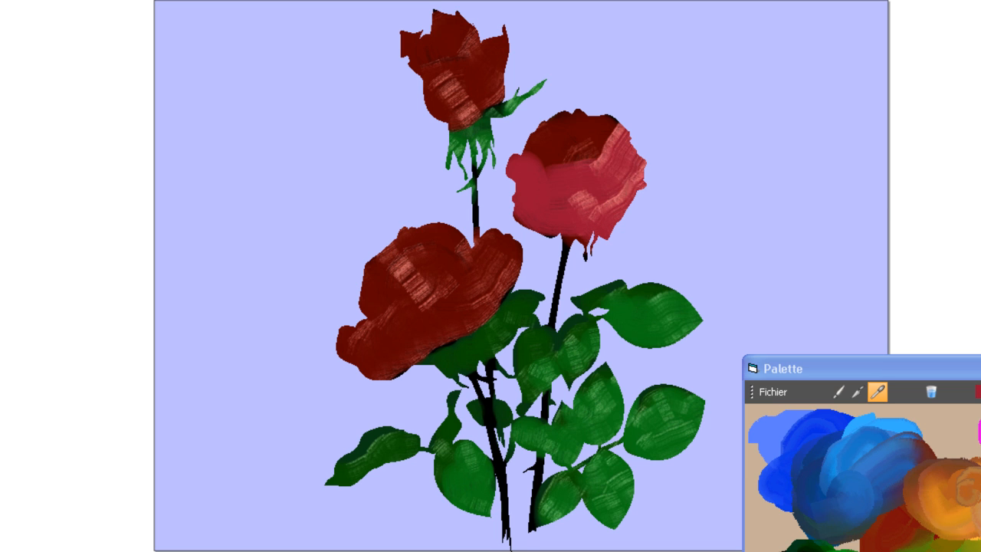
- Paint the outer petals of the large lower rose and the rosebud crimson with the HuileRougeLarge oil brush, keeping their hearts dark red
mouse_move(515, 247)
mouse_down()
mouse_move(440, 303)
mouse_move(357, 341)
mouse_up()
drag(471, 260, 364, 302)
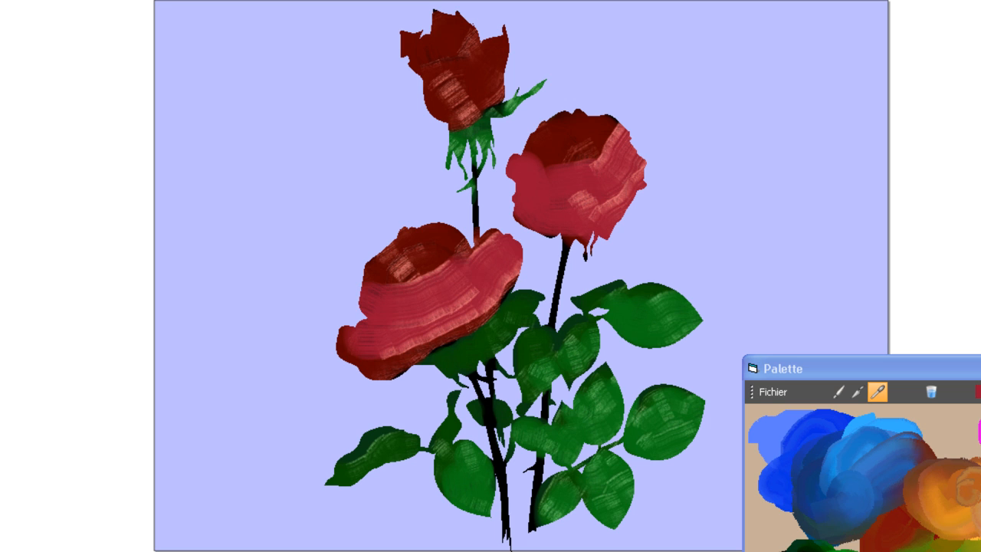
drag(498, 277, 346, 366)
drag(346, 329, 339, 357)
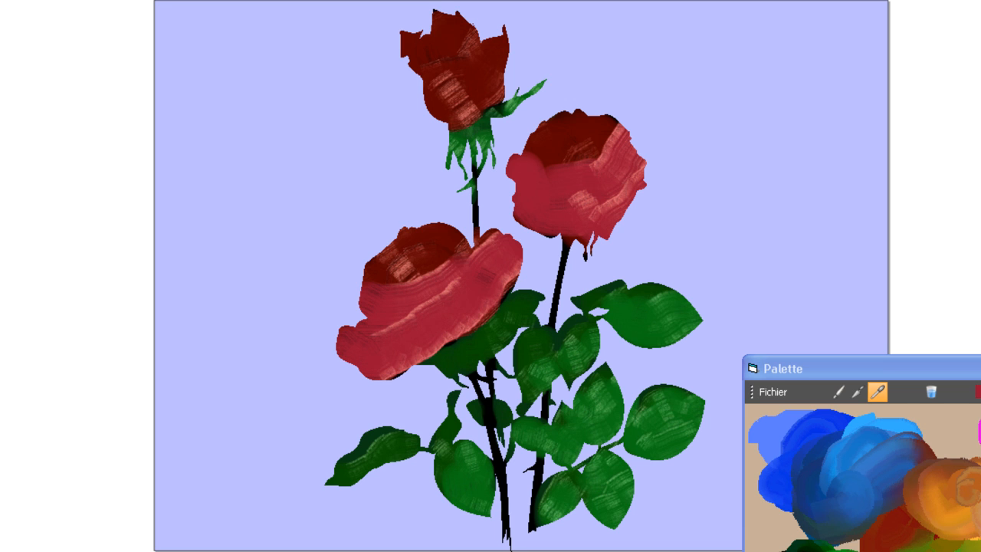
drag(454, 277, 425, 317)
drag(471, 259, 485, 283)
mouse_move(495, 239)
mouse_down()
mouse_move(506, 262)
mouse_move(464, 297)
mouse_up()
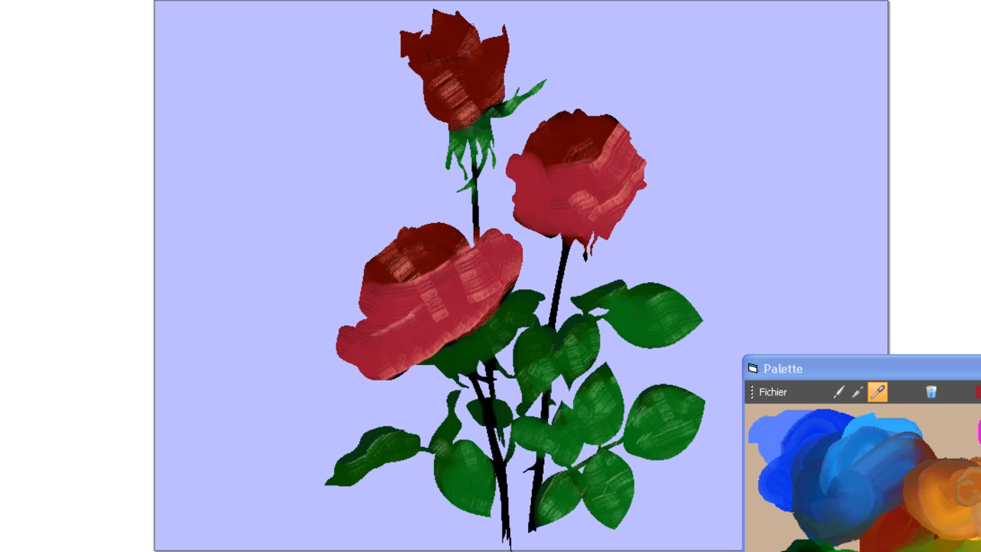
mouse_move(455, 242)
mouse_down()
mouse_move(421, 329)
mouse_move(392, 342)
mouse_up()
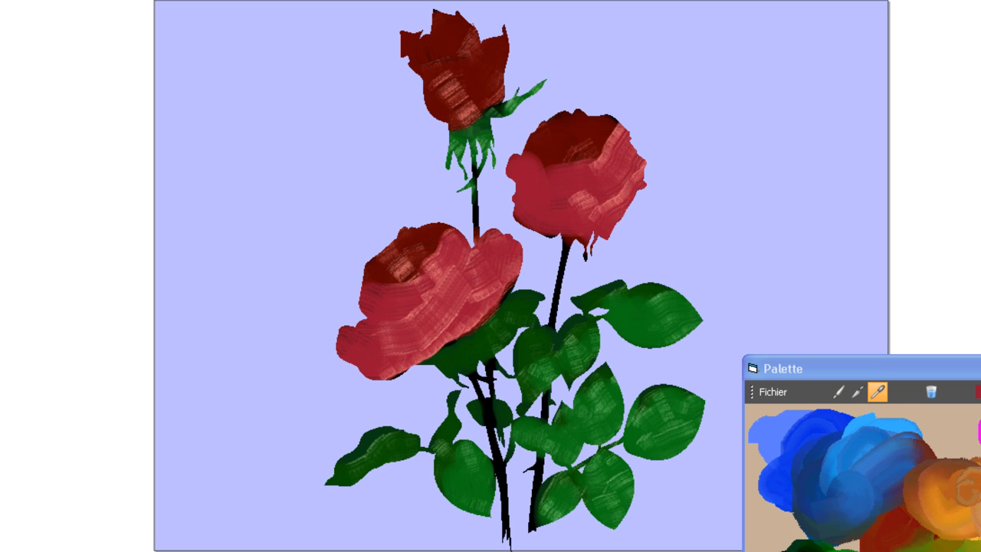
drag(430, 300, 404, 312)
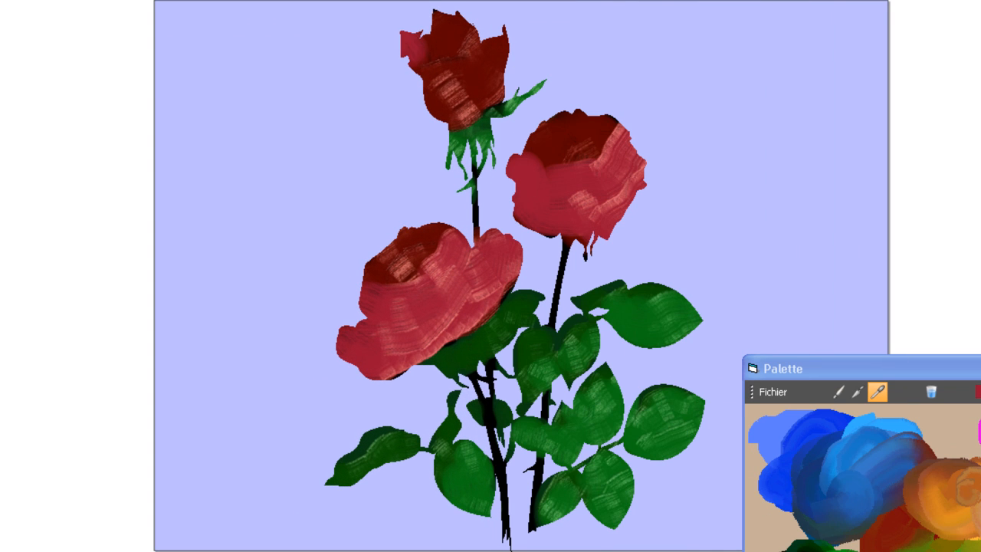
mouse_move(431, 72)
mouse_down()
mouse_move(484, 72)
mouse_move(501, 51)
mouse_move(487, 59)
mouse_up()
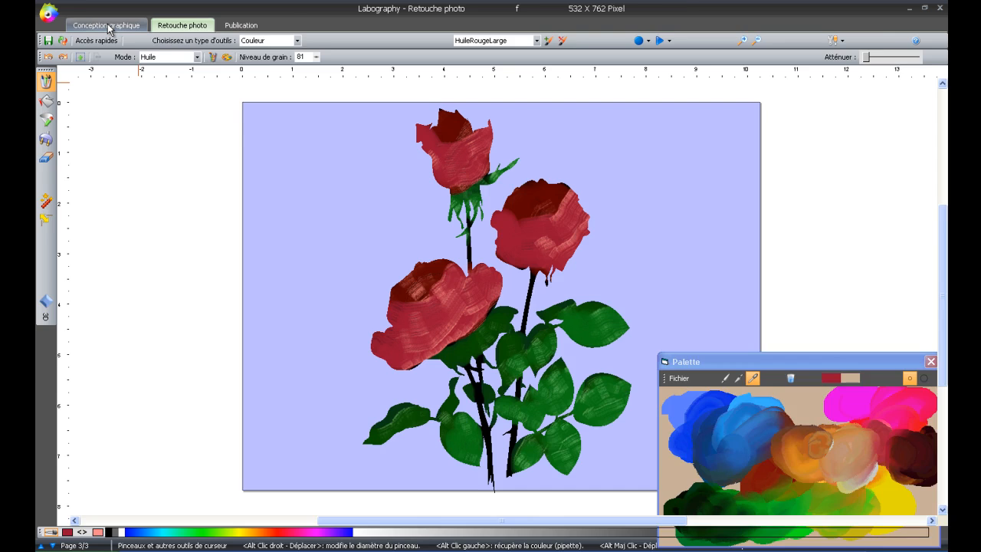
- Return to graphic design, shrink the painted roses proportionally to about three quarters and move them to the right half of the page
click(108, 26)
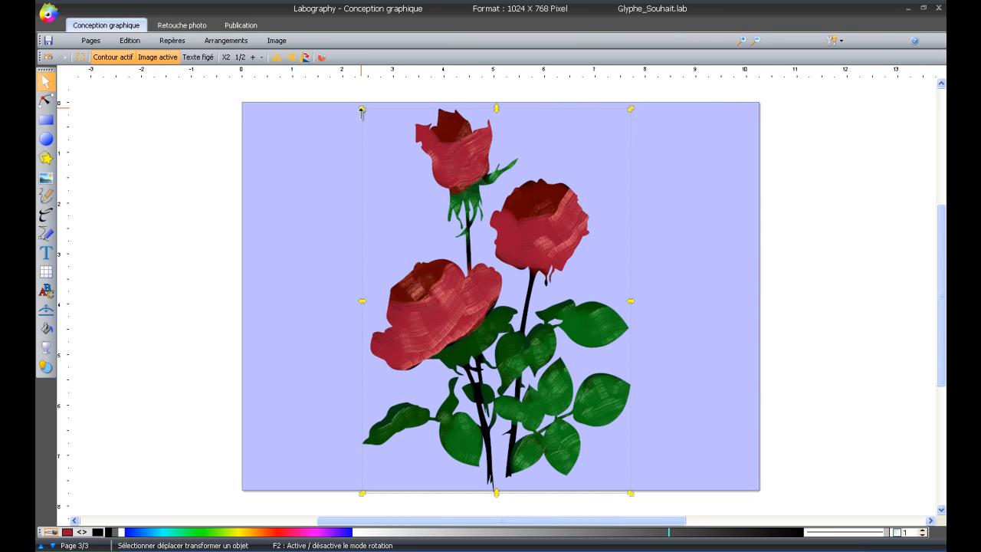
drag(362, 110, 442, 189)
drag(545, 390, 632, 356)
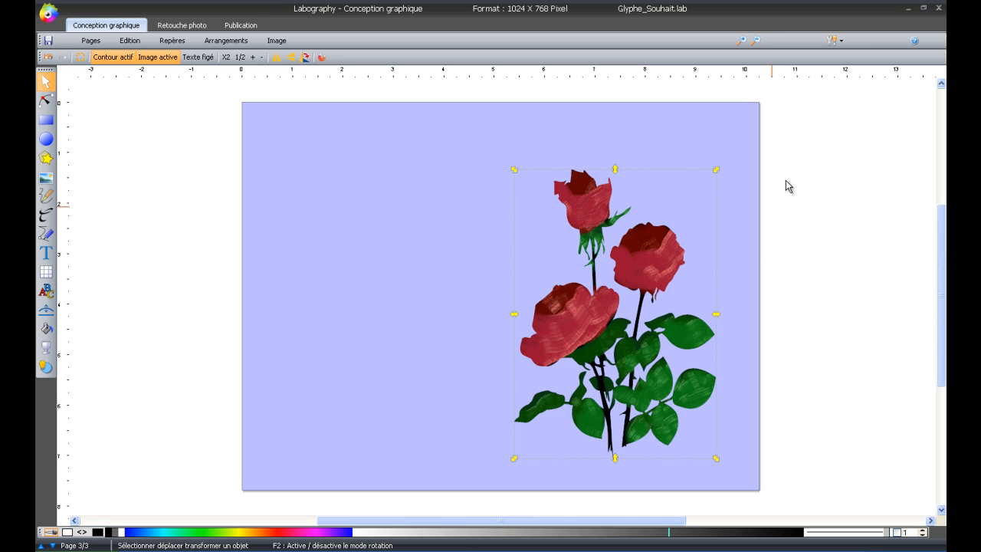
- Make both hidden lettering objects in group 2 visible again to show the Labography word beside the roses, and deselect the roses
click(843, 47)
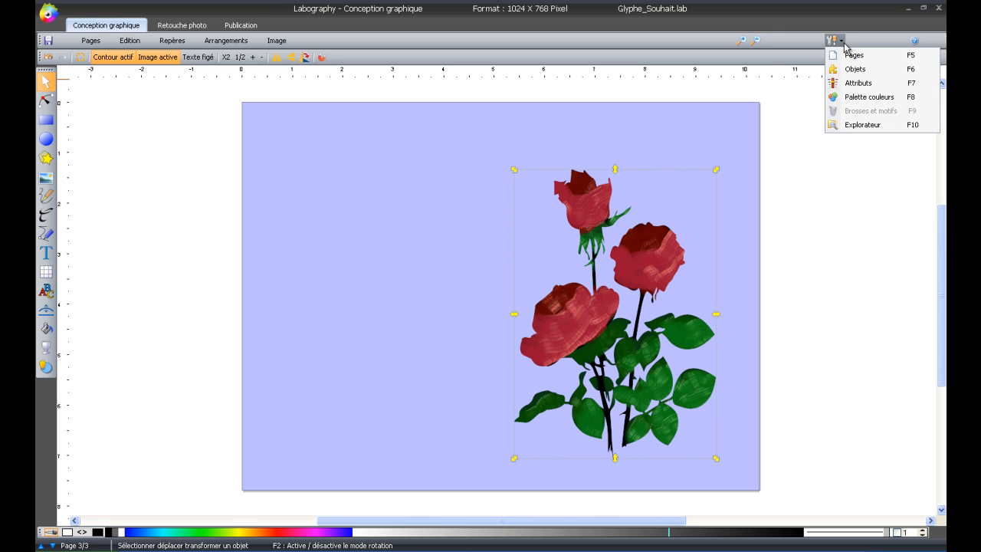
click(848, 71)
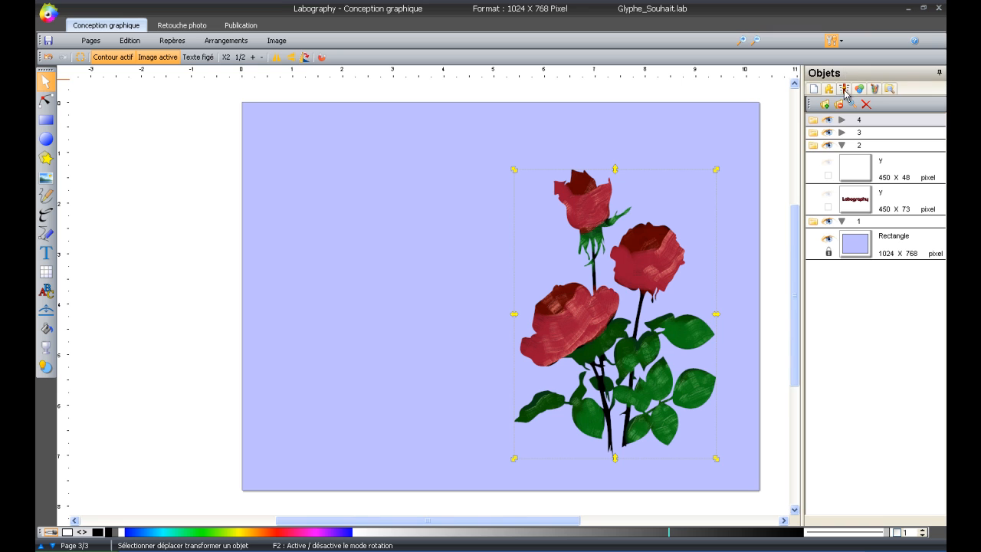
click(827, 162)
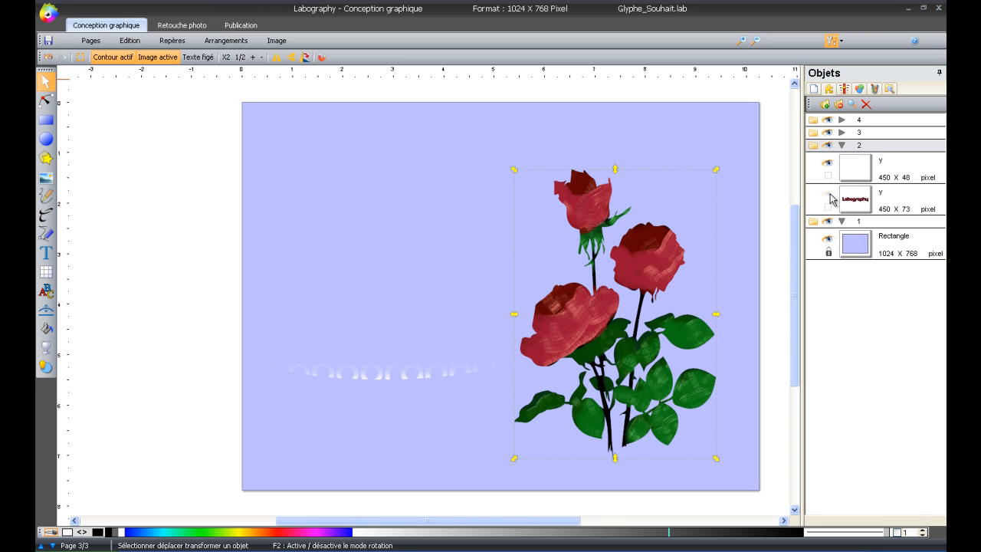
click(827, 195)
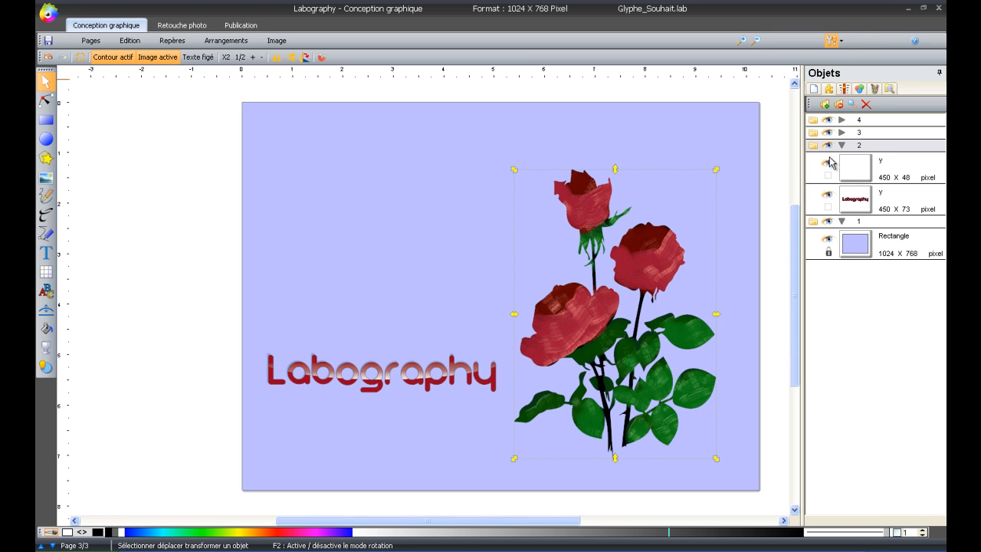
click(831, 41)
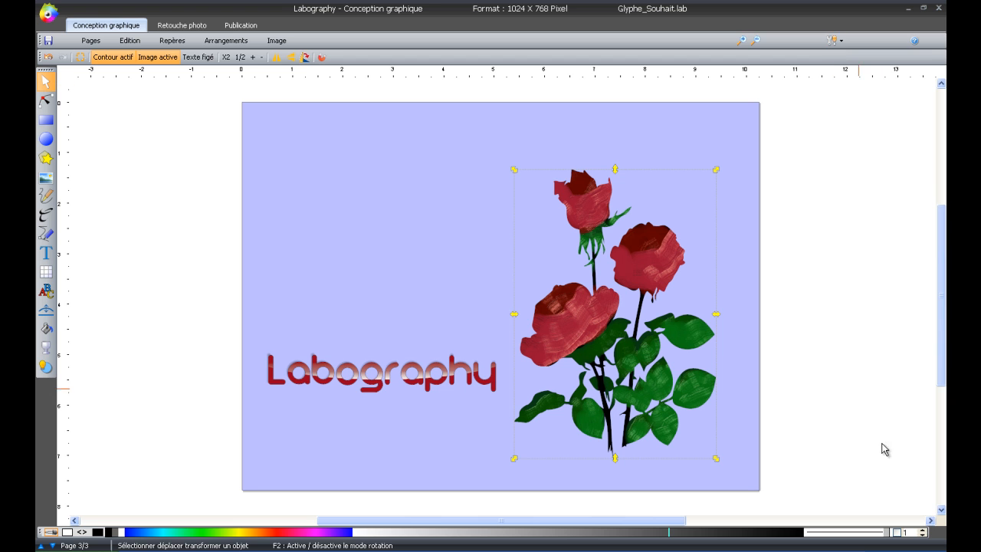
click(925, 474)
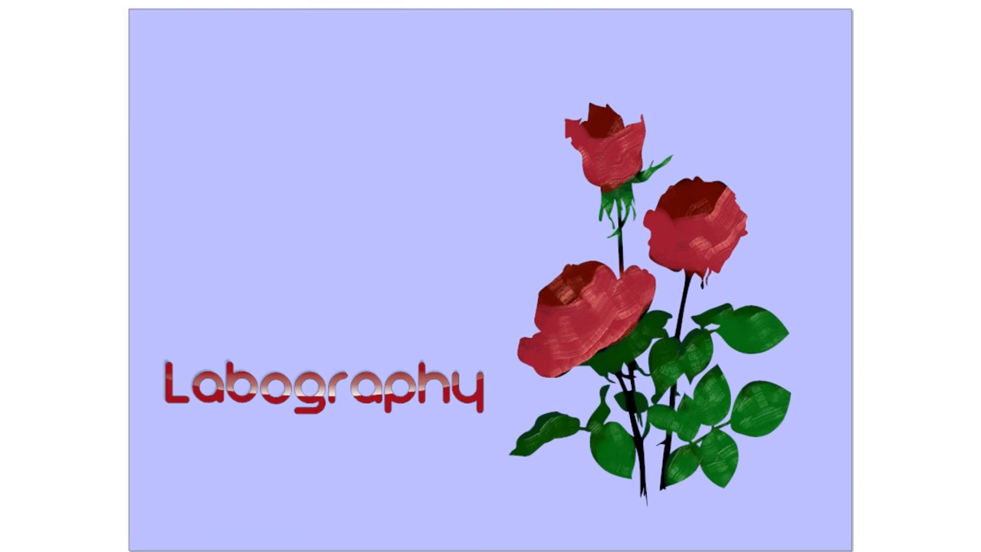